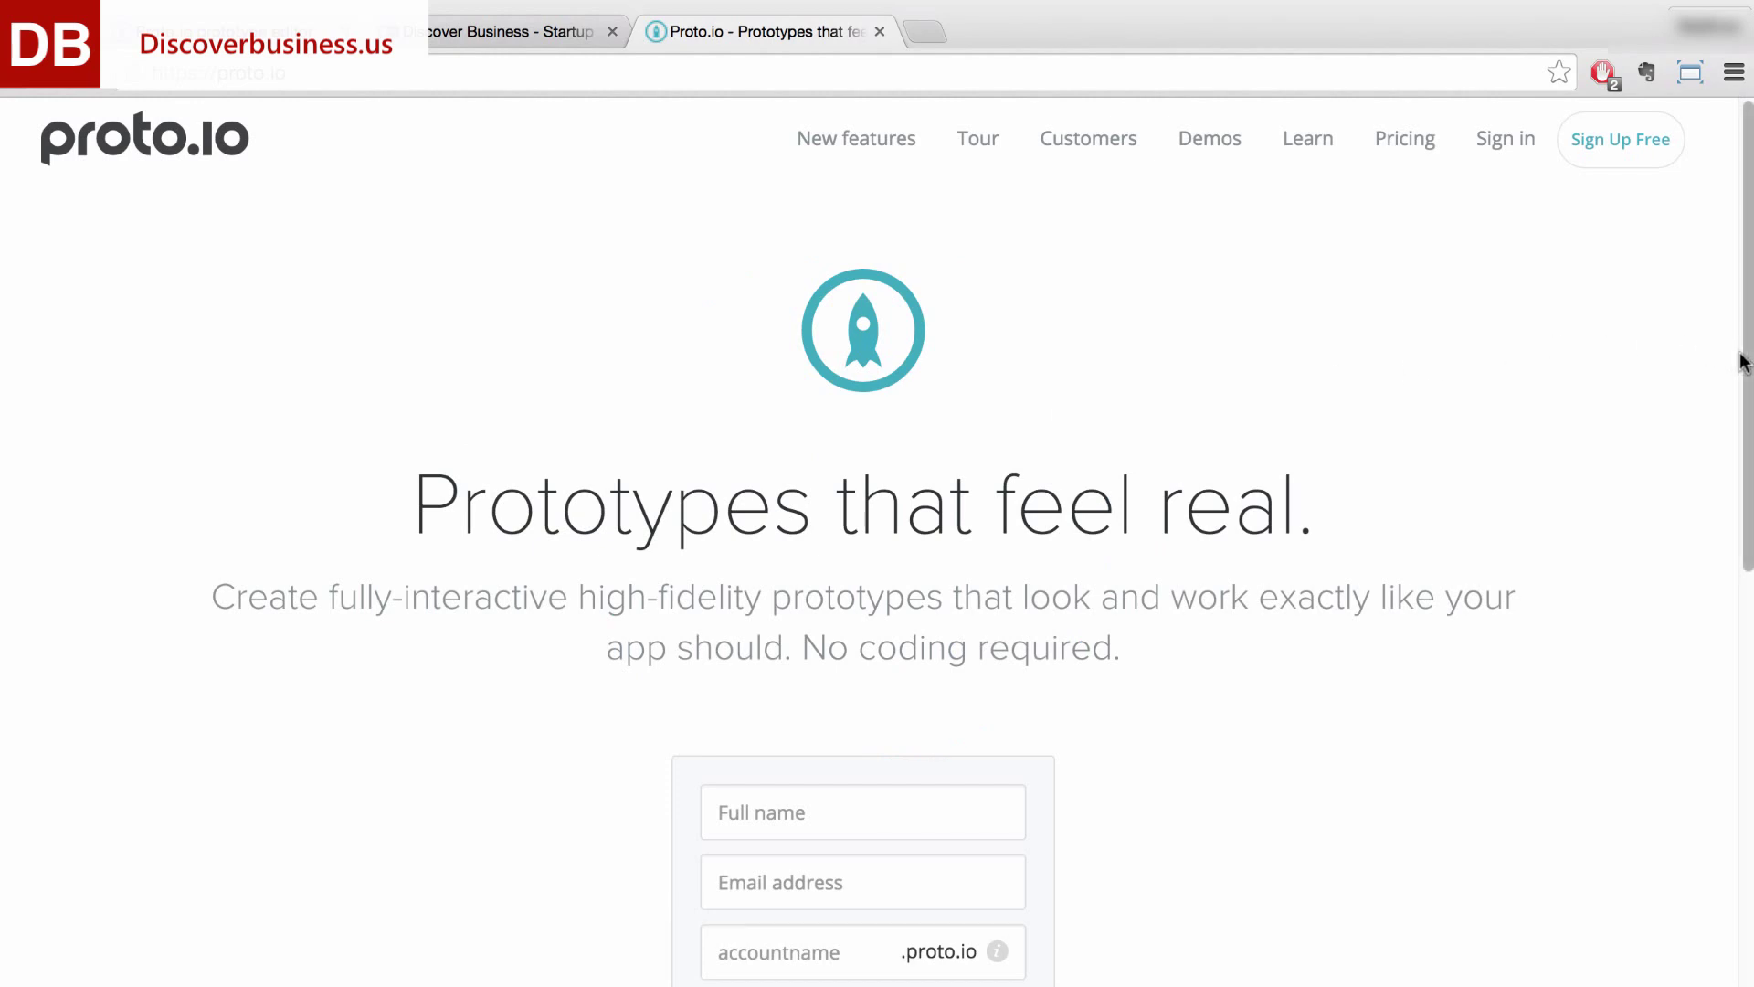
pyautogui.moveTo(1743, 371); pyautogui.dragTo(1747, 460)
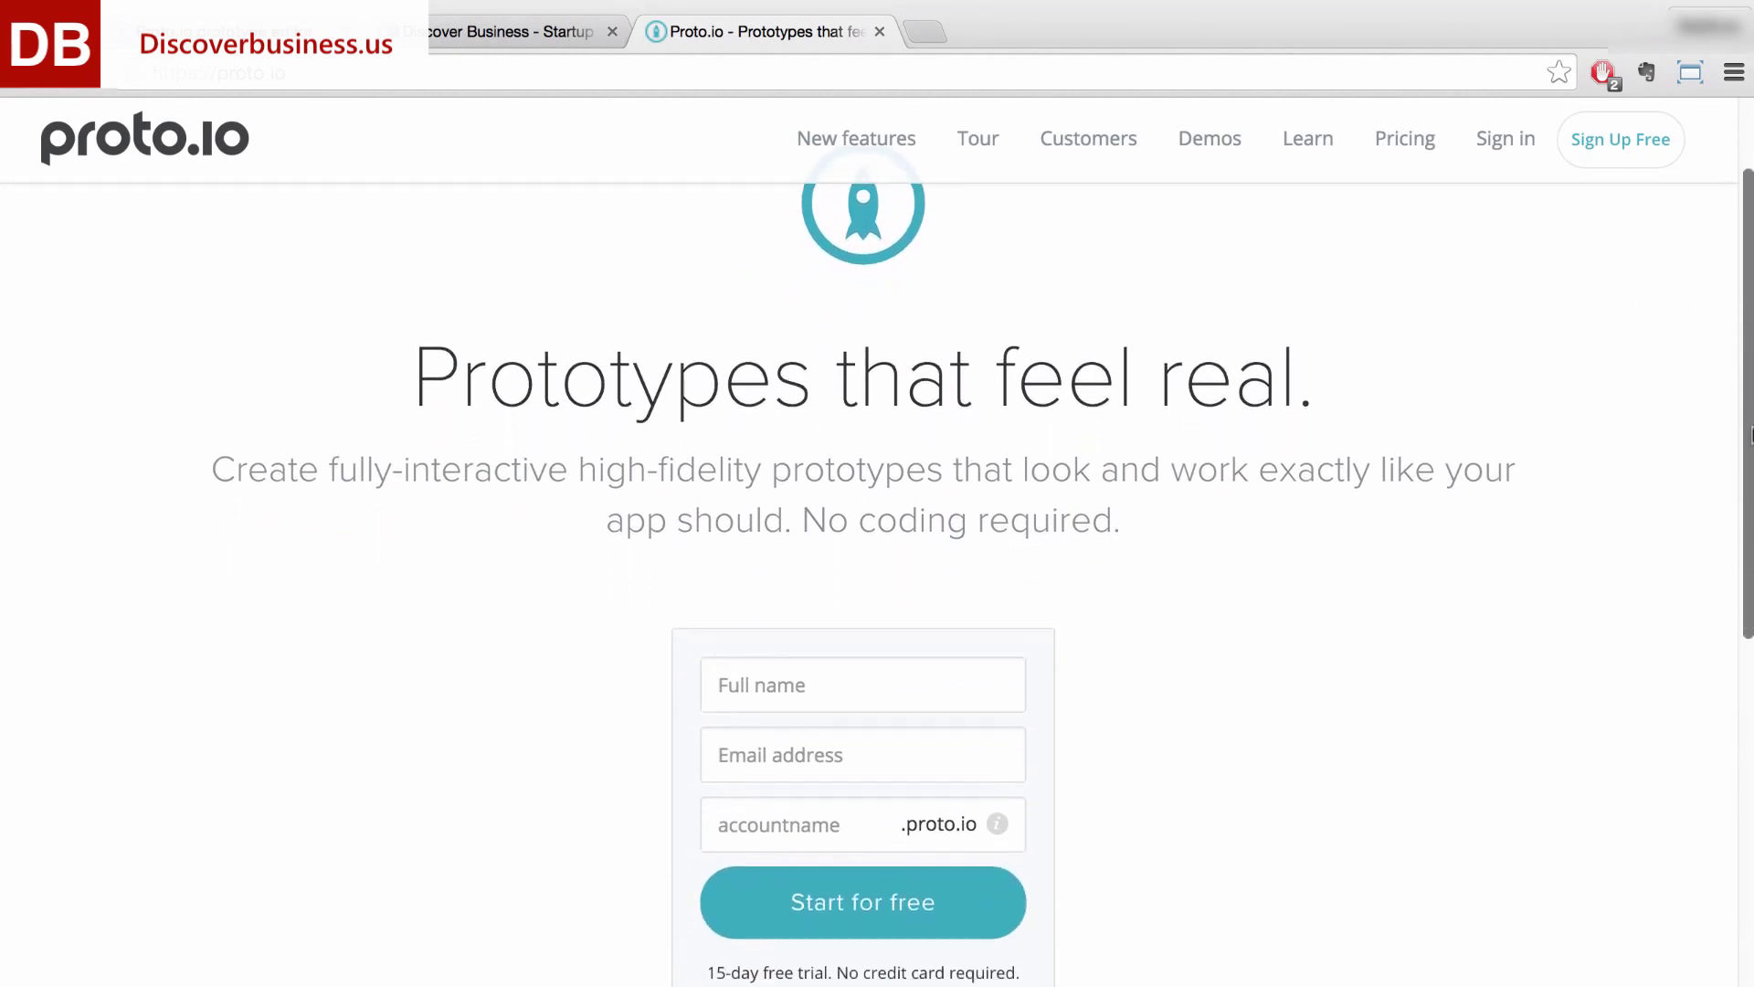
# - Go to the Tour page that introduces Proto.io's built-in UI libraries
pyautogui.click(976, 138)
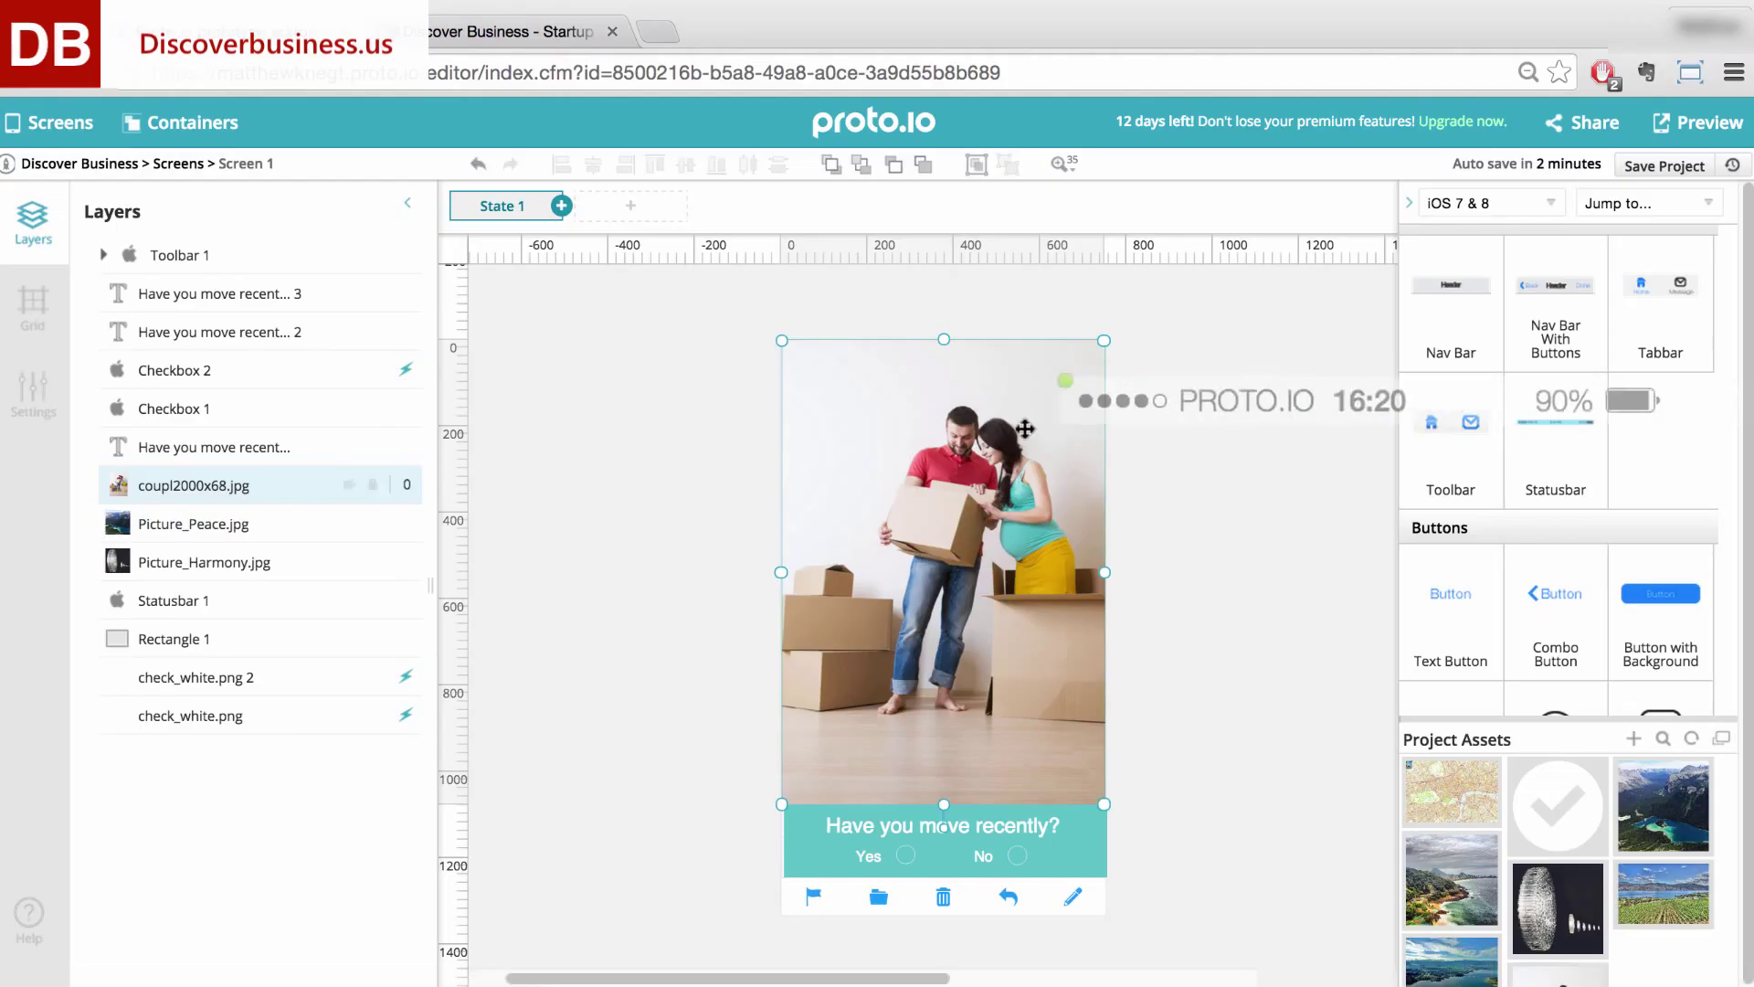
# - Add a Statusbar widget along the top and a Text Button onto the photo
pyautogui.moveTo(901, 364); pyautogui.dragTo(911, 349)
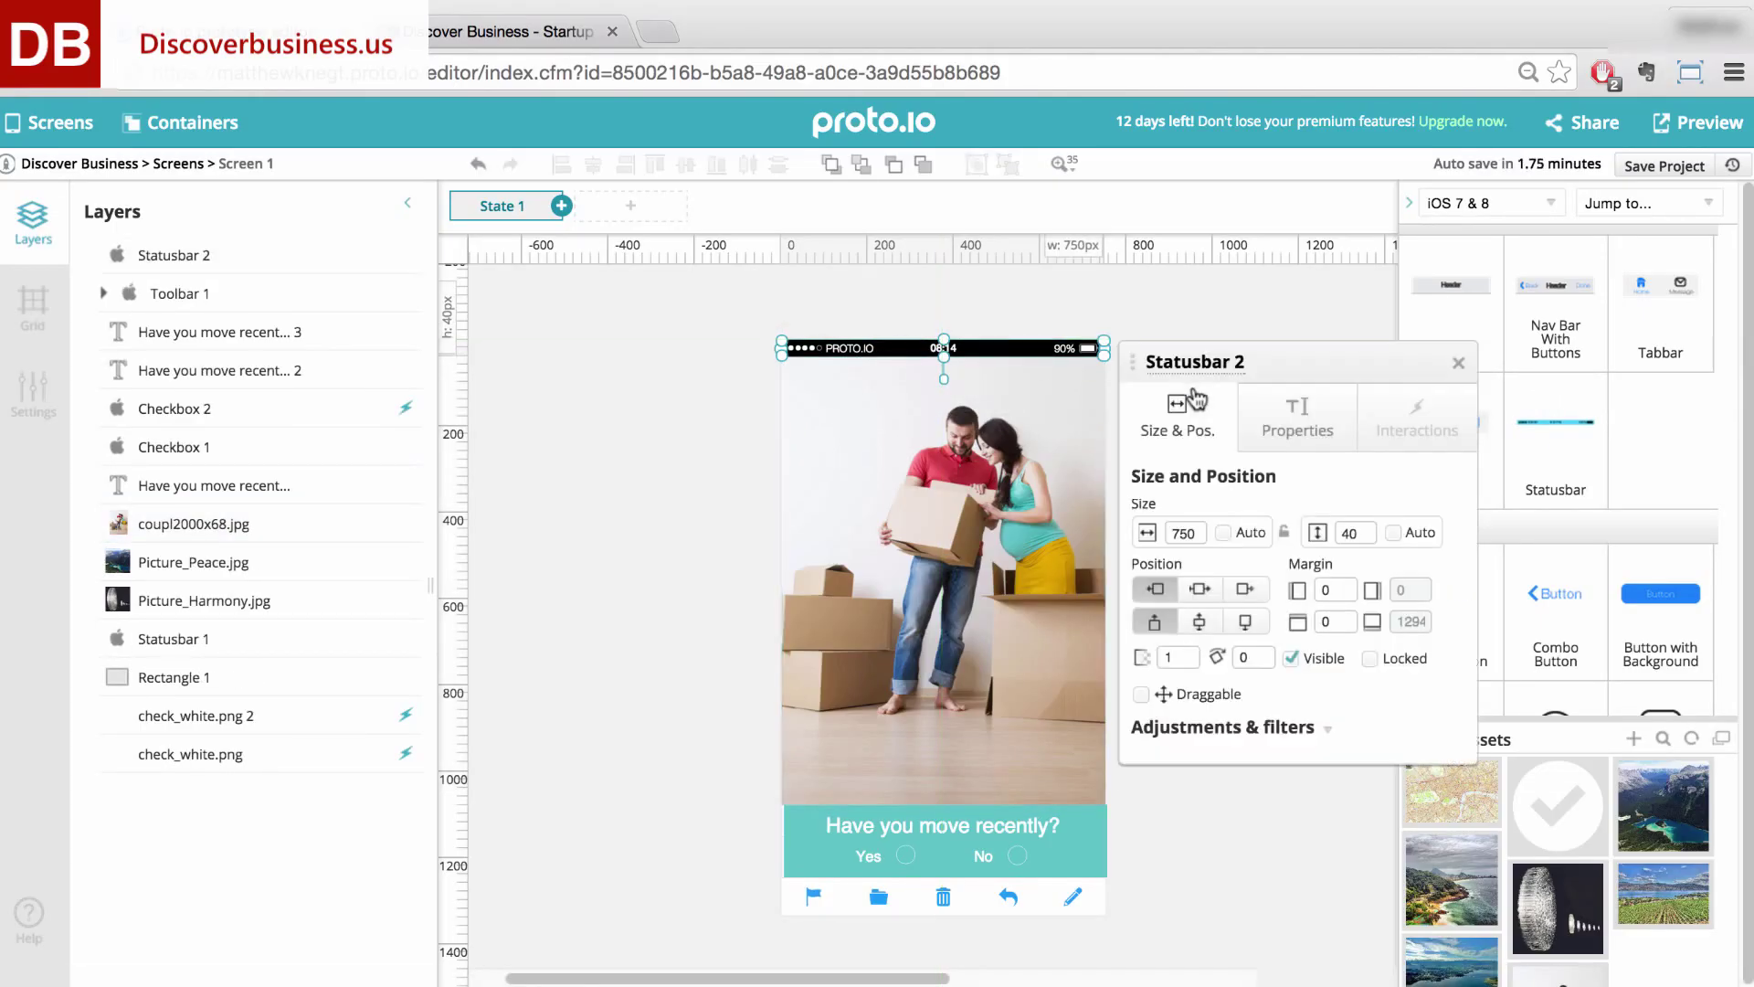
pyautogui.click(1222, 307)
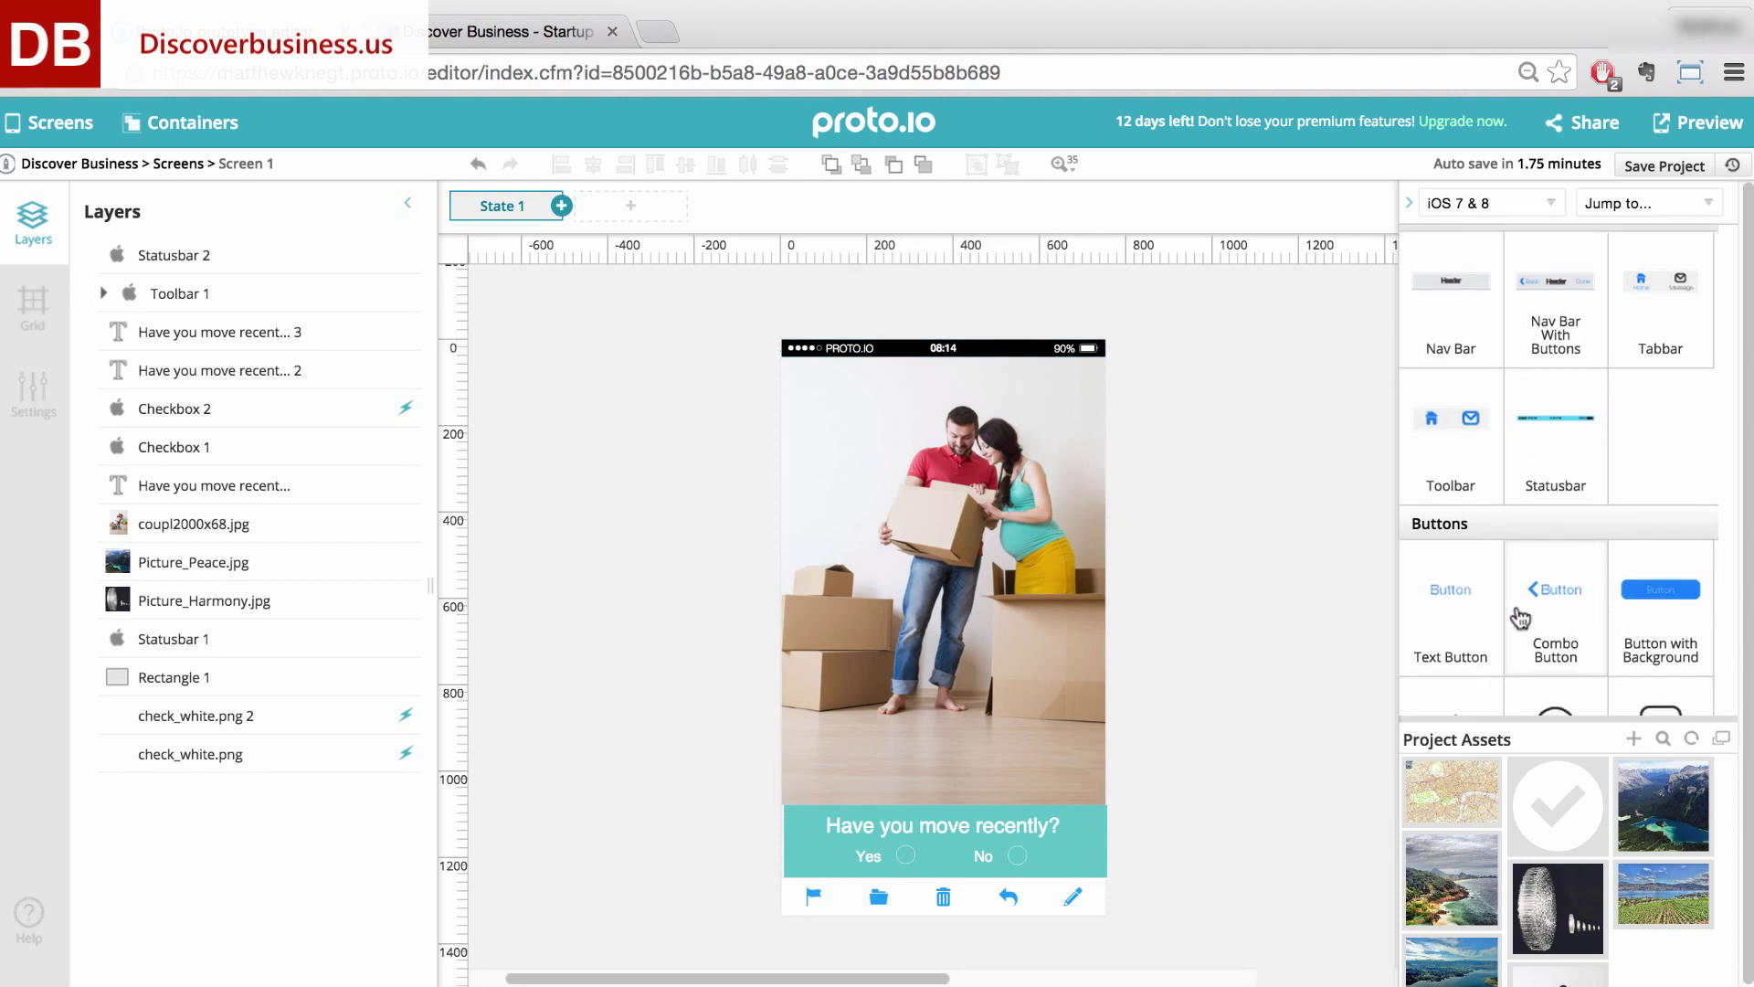
pyautogui.moveTo(1442, 604)
pyautogui.mouseDown()
pyautogui.moveTo(921, 761)
pyautogui.moveTo(946, 818)
pyautogui.mouseUp()
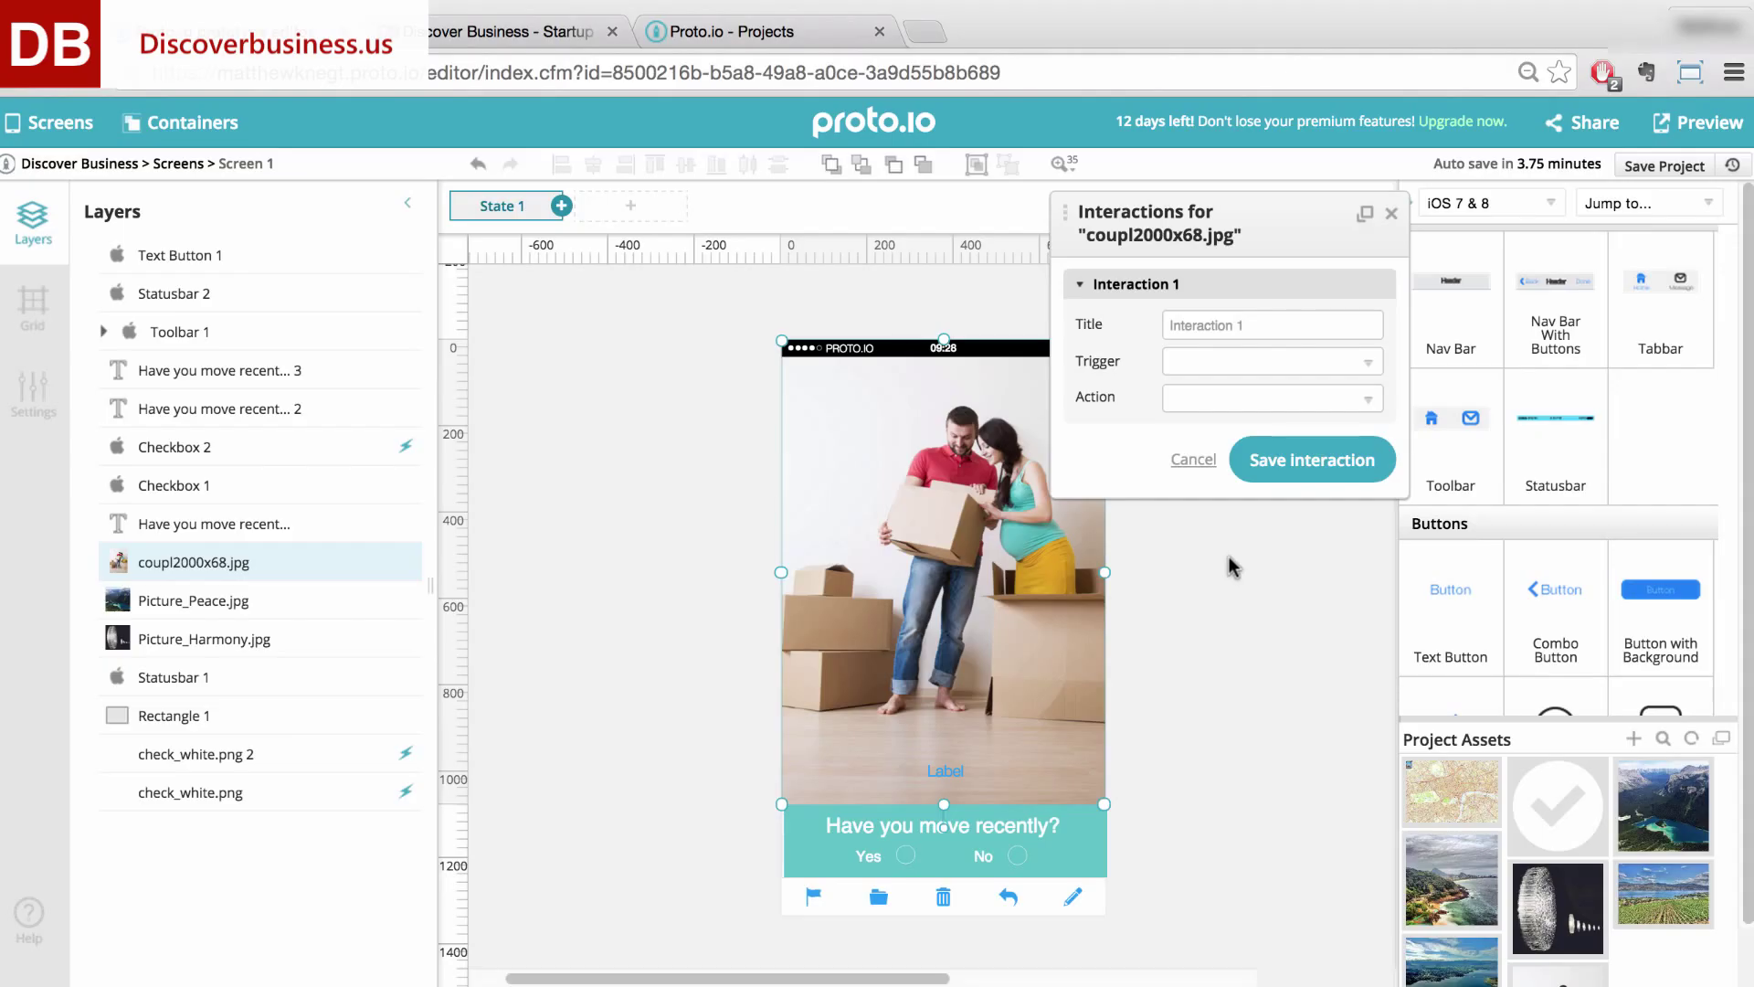
# - Review the Trigger events for the couple2000x68.jpg interaction without picking one
pyautogui.click(1296, 361)
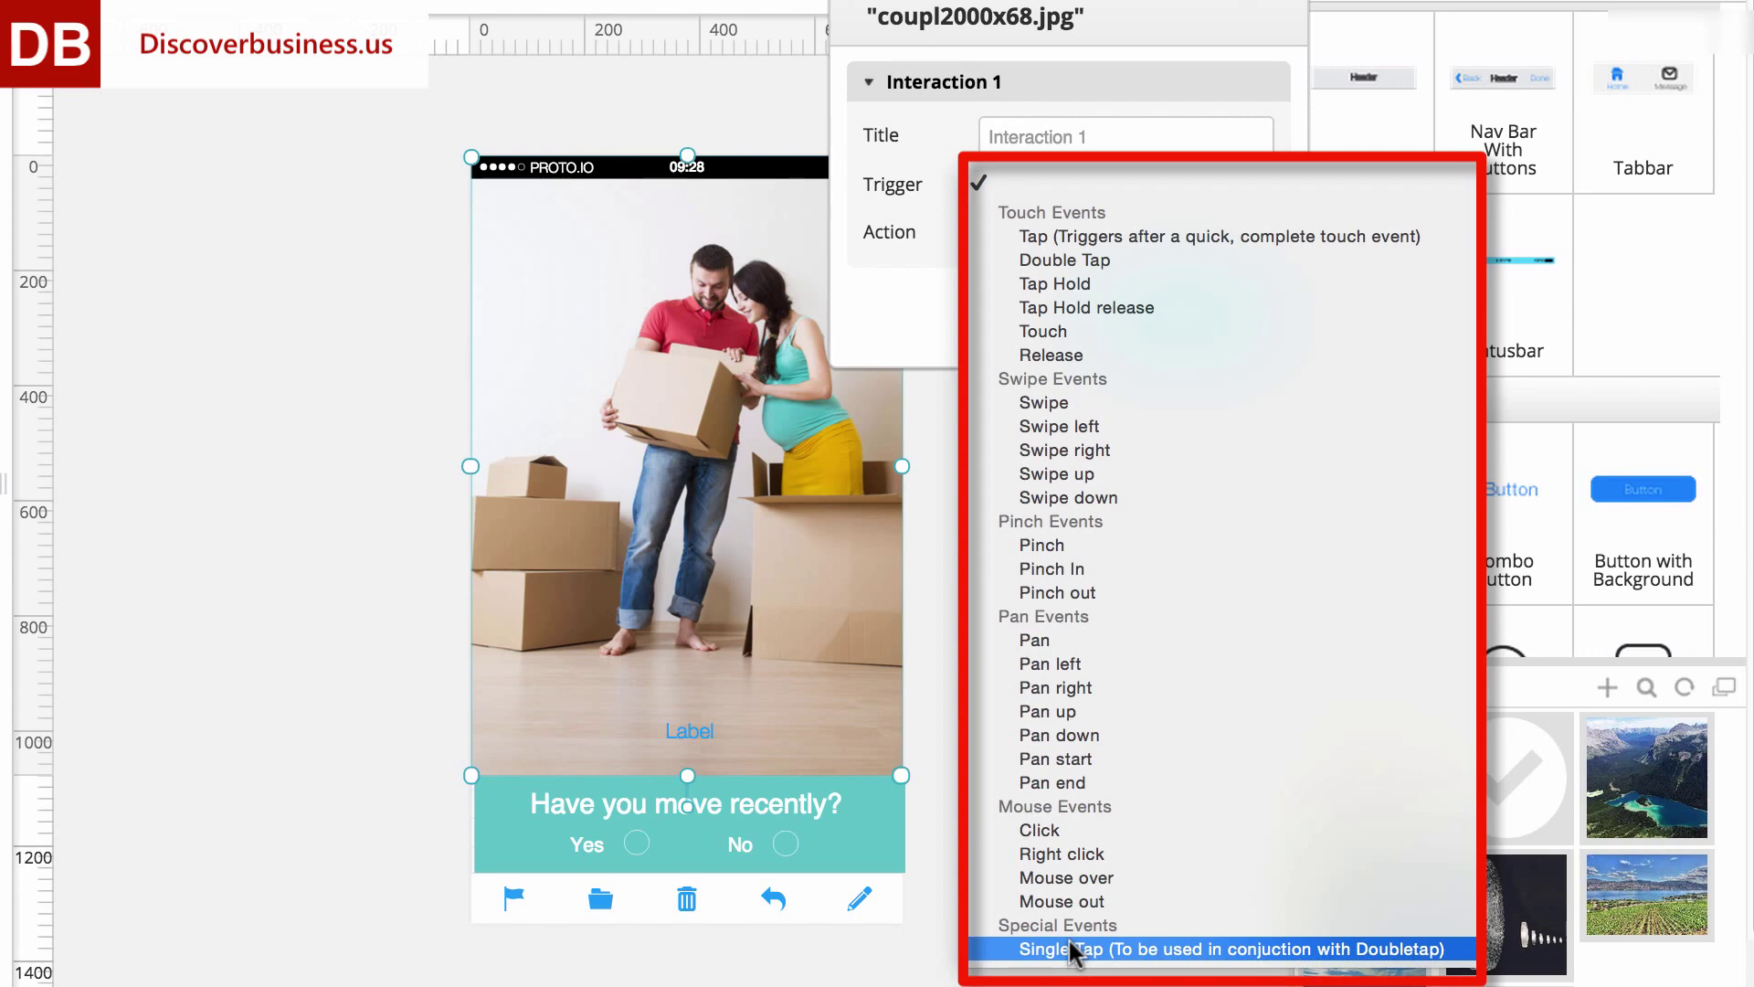
pyautogui.click(949, 779)
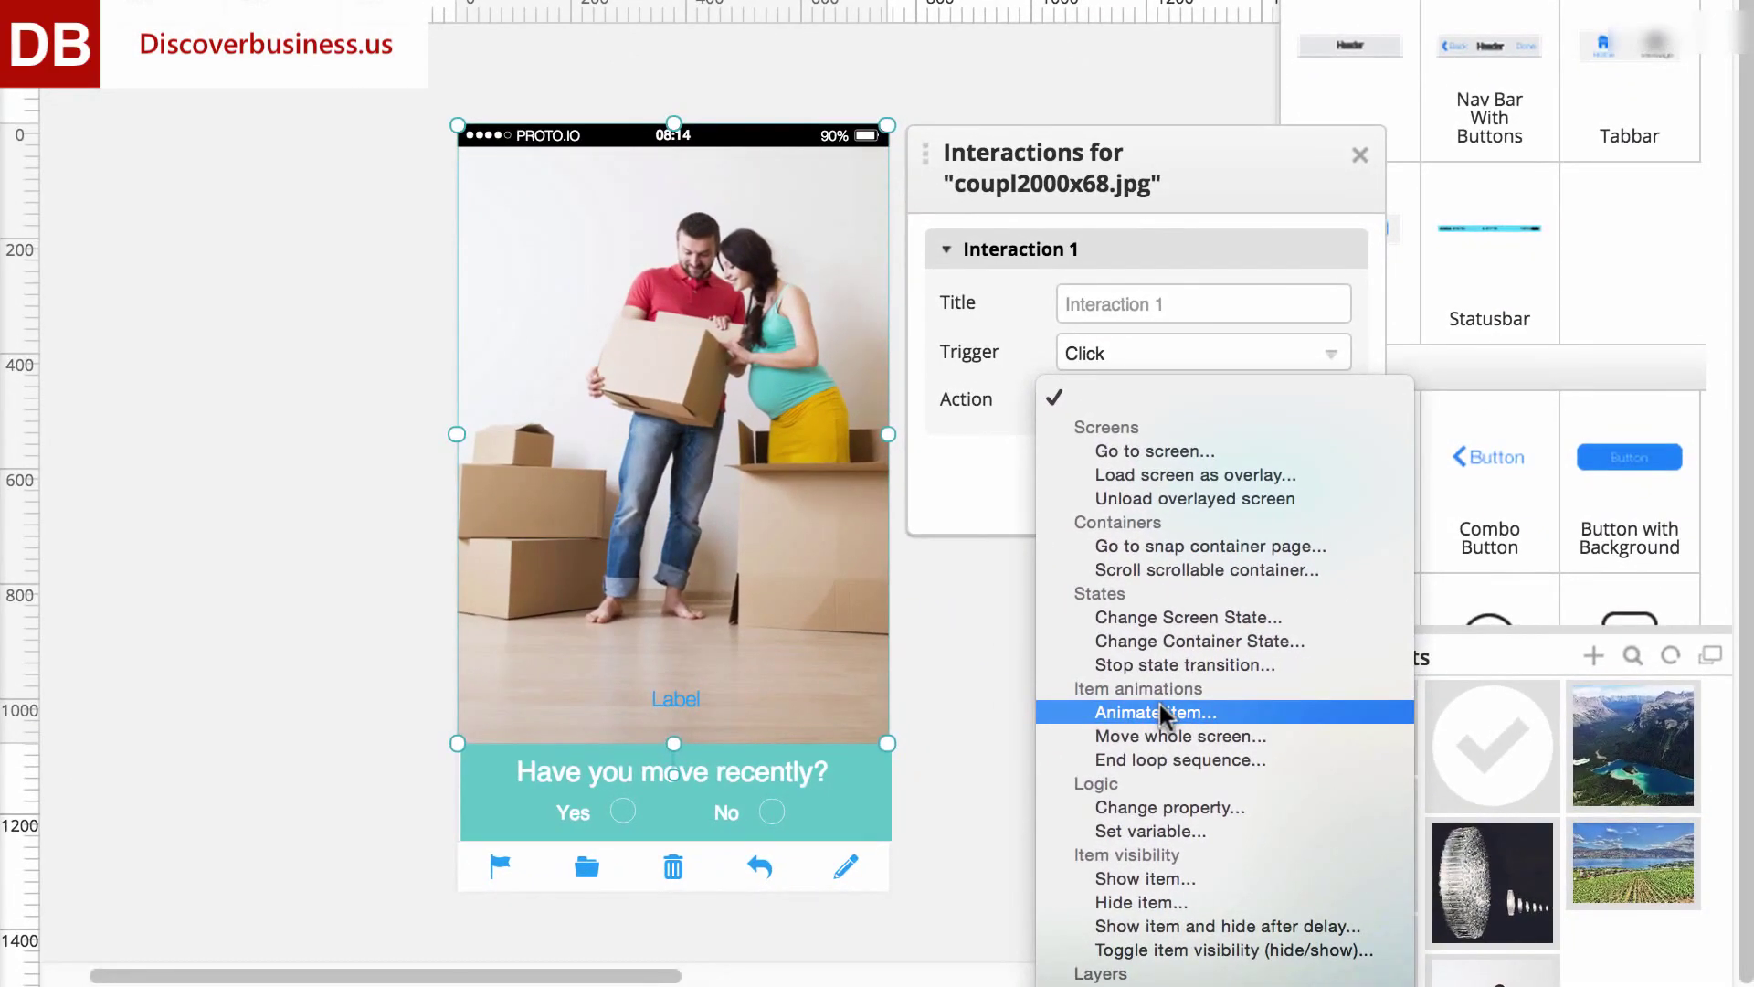
# - Set the photo interaction's action to Animate item and view the animation types
pyautogui.click(1193, 730)
pyautogui.click(1155, 518)
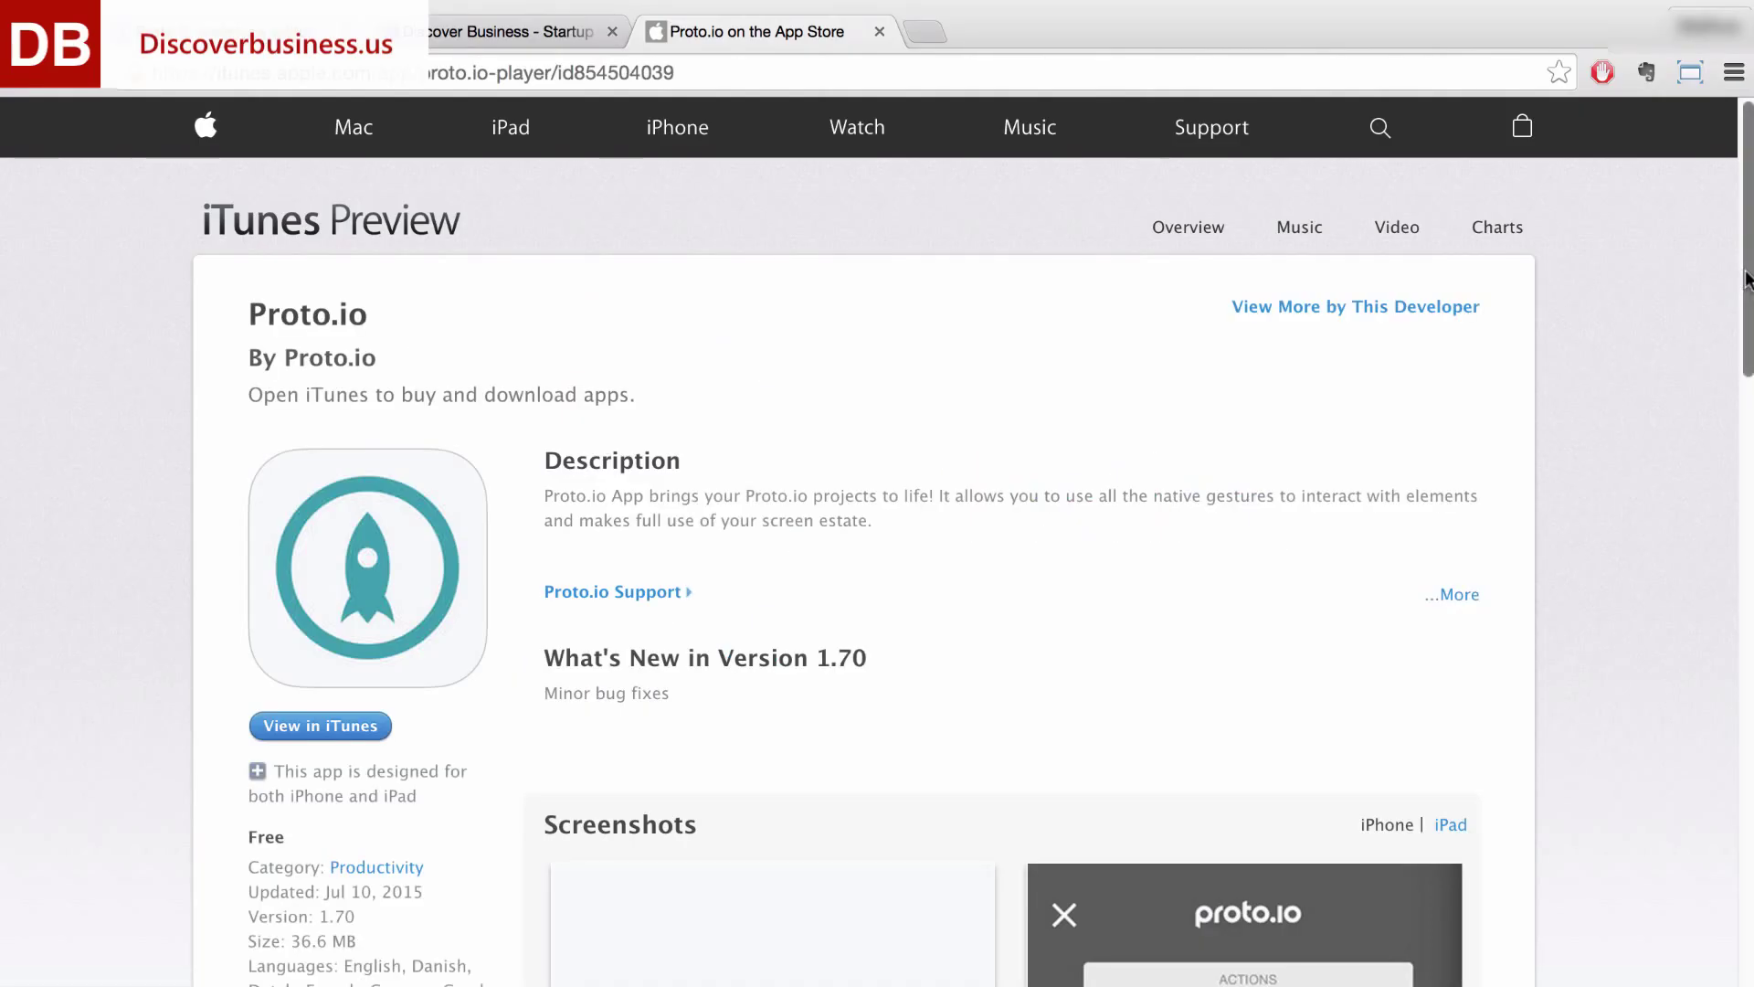
pyautogui.moveTo(1748, 280); pyautogui.dragTo(1738, 493)
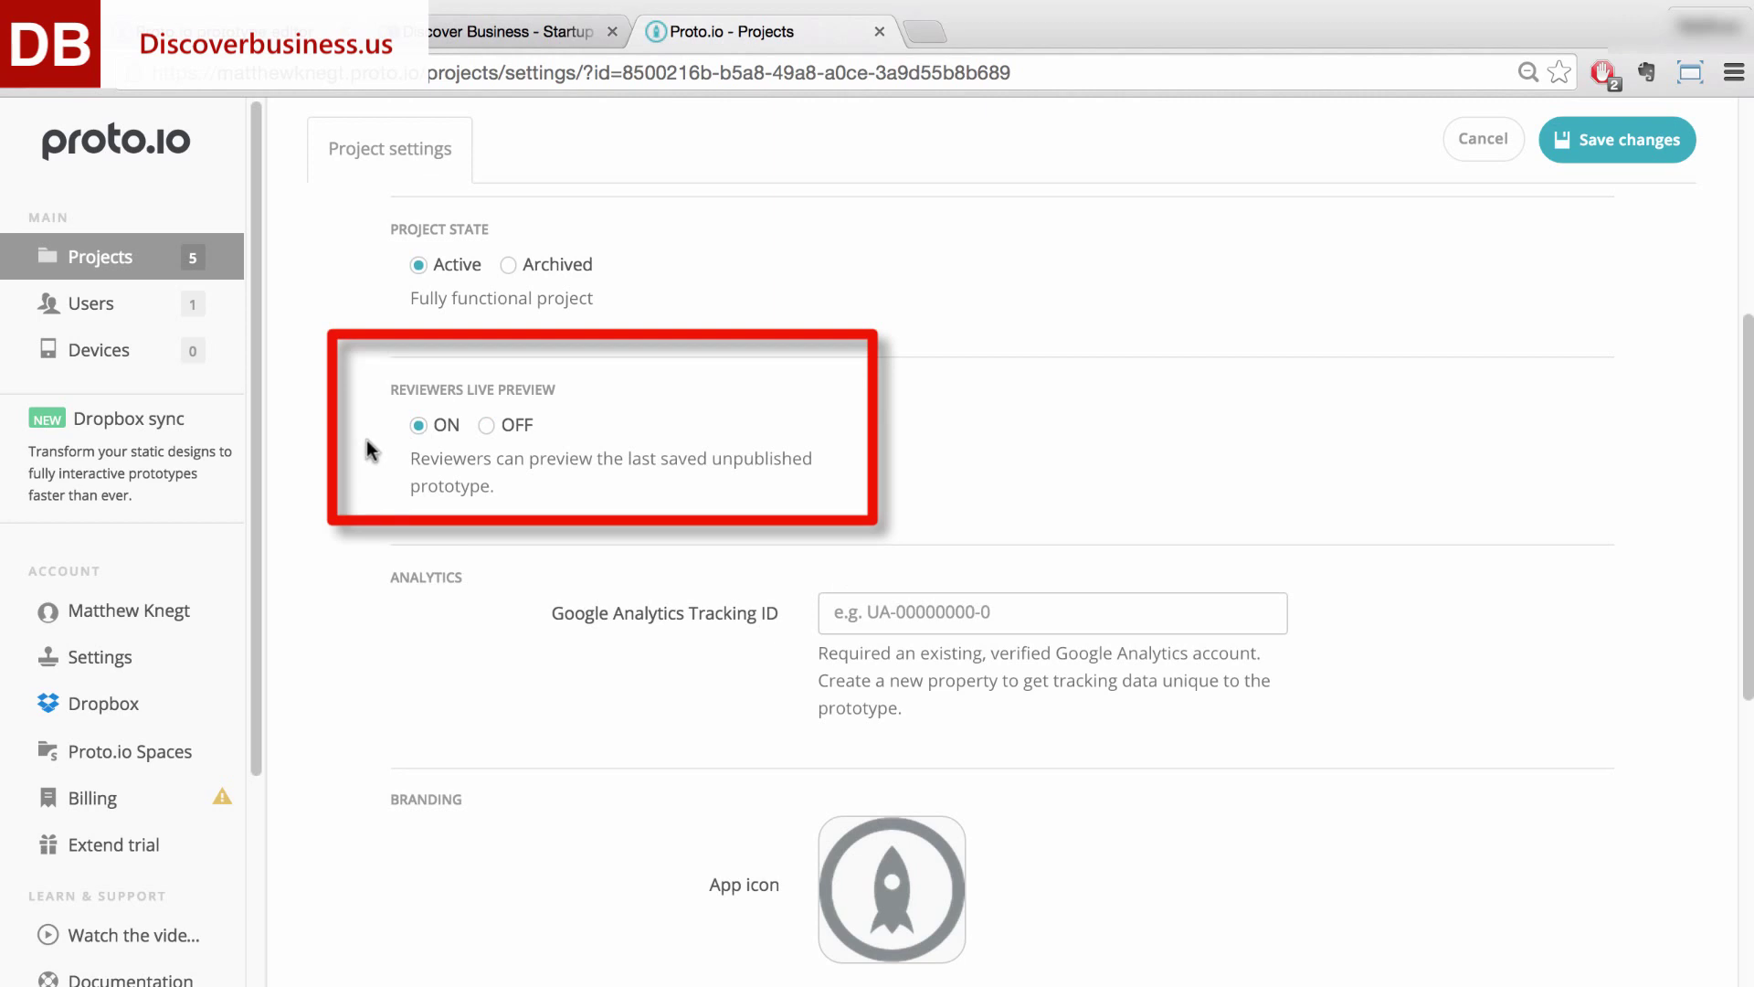
pyautogui.click(488, 425)
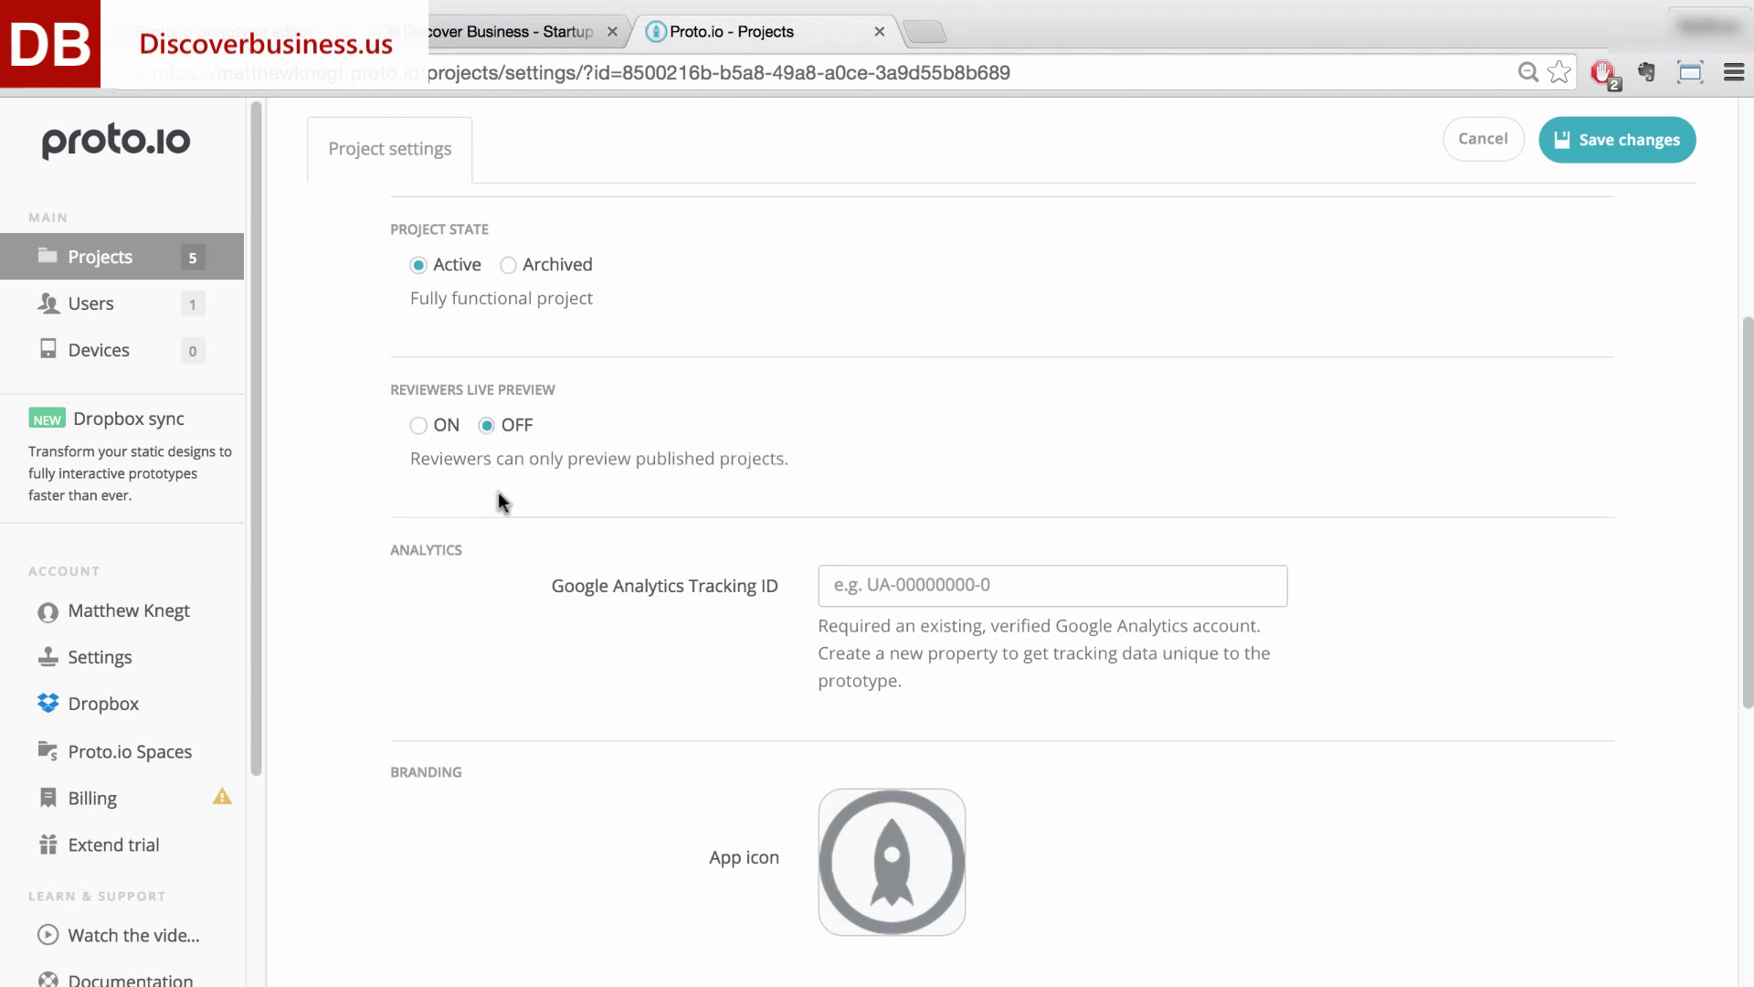
pyautogui.click(418, 425)
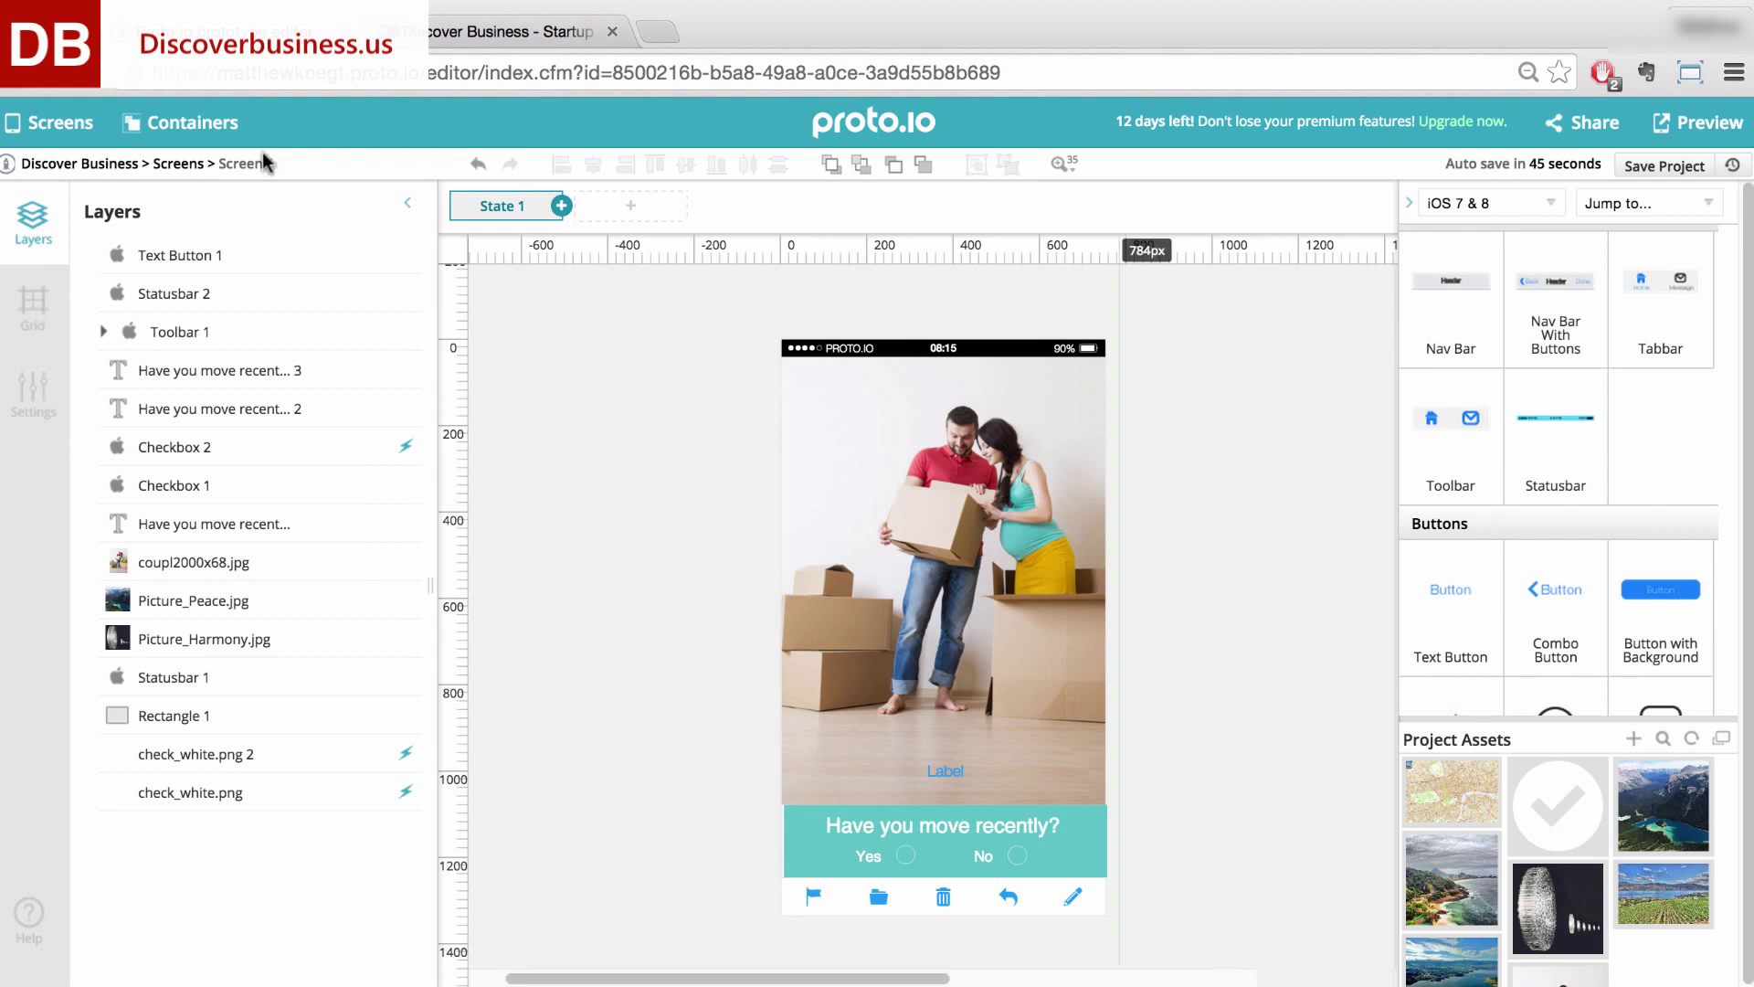
# - Show the project's Screens list and begin adding a new screen
pyautogui.click(64, 130)
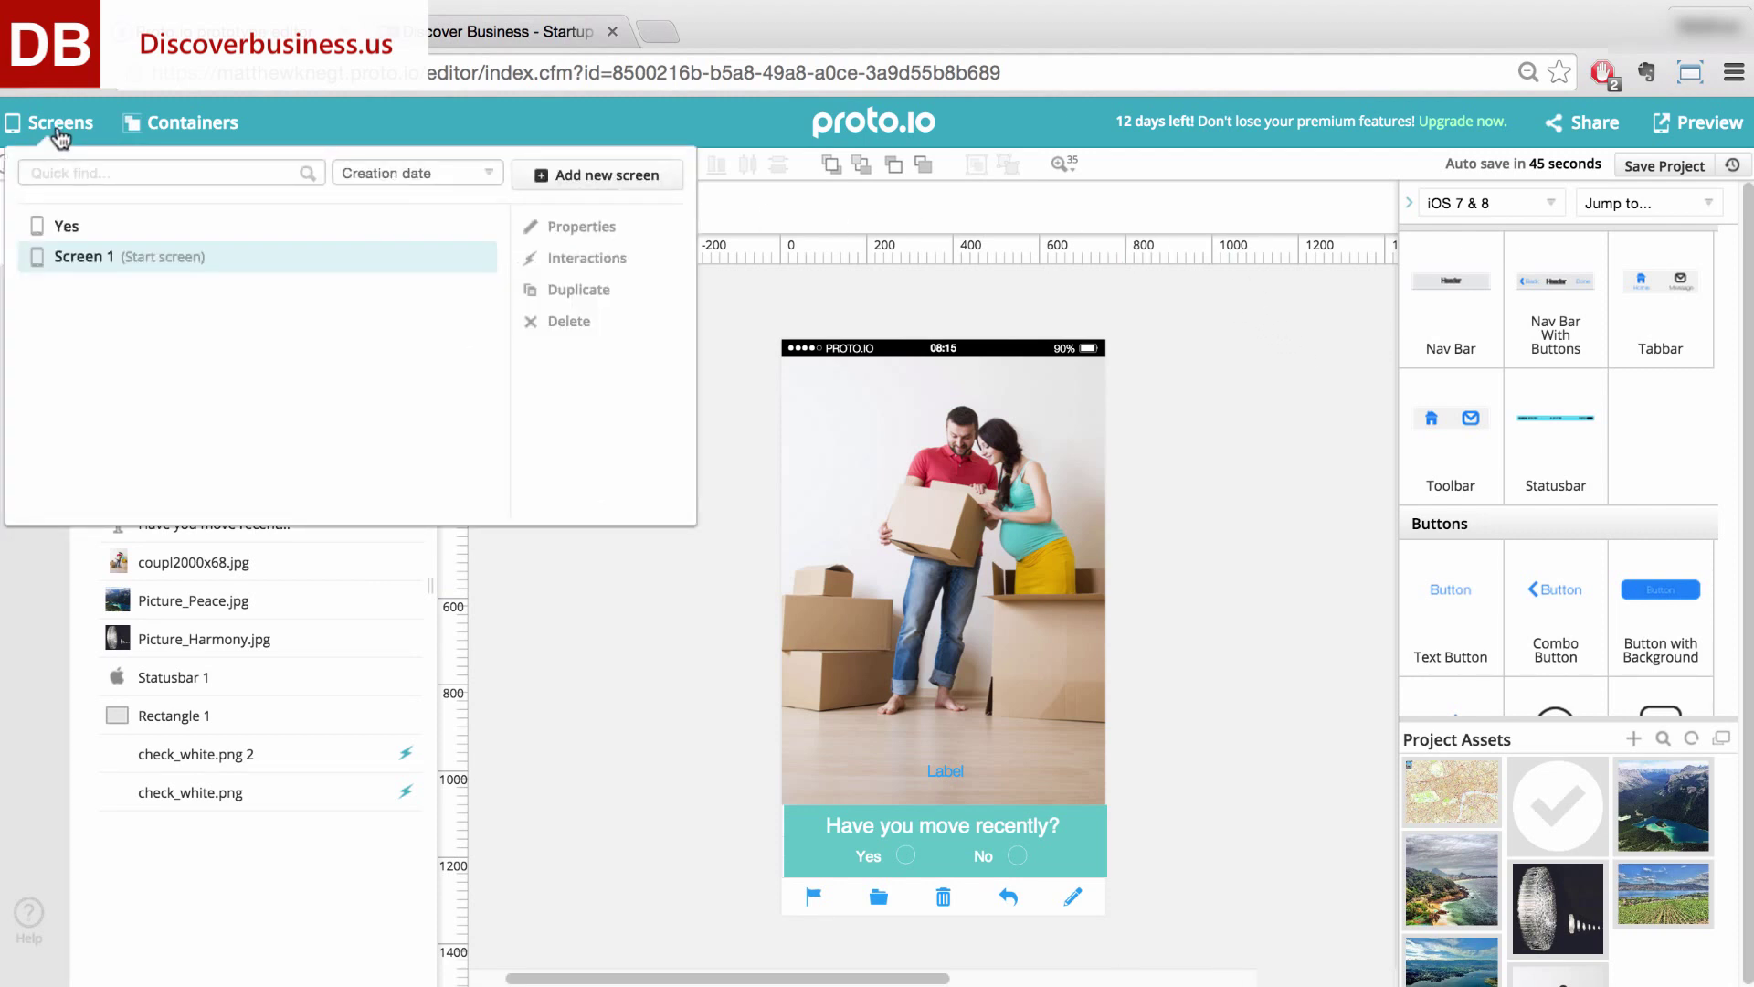
pyautogui.click(579, 180)
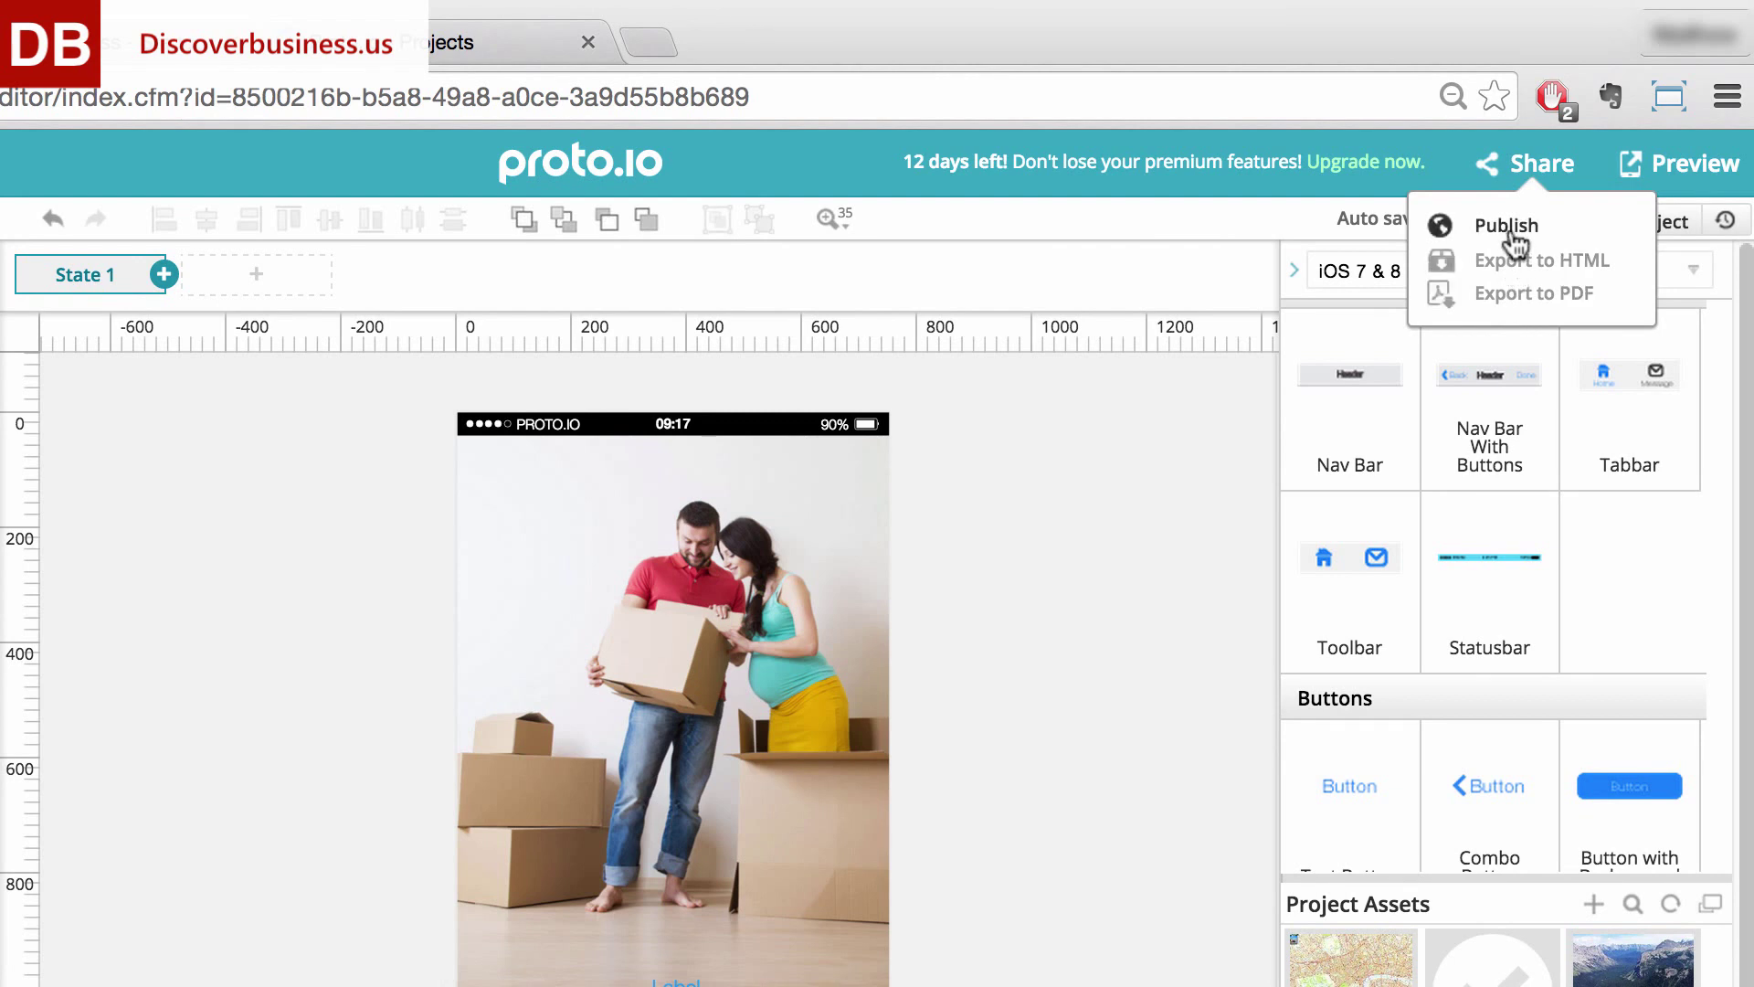
# - Close the New screen dialog and review the Share menu's Publish, HTML and PDF options
pyautogui.click(1223, 429)
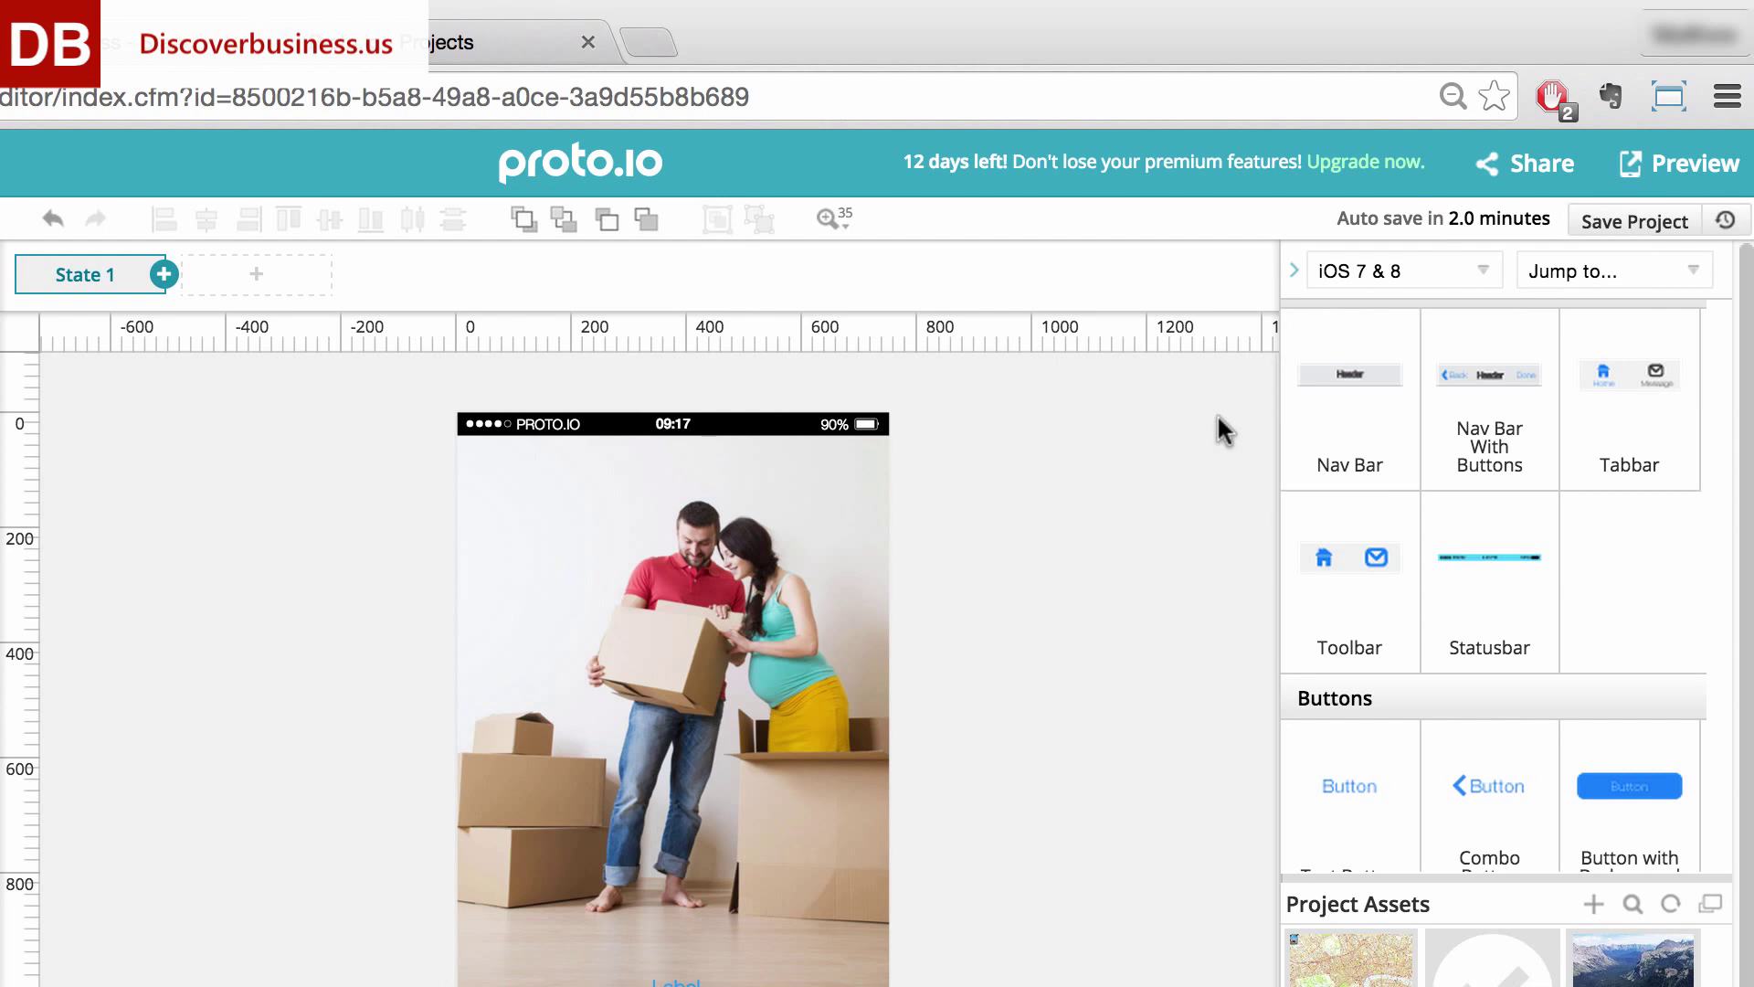
pyautogui.click(1523, 164)
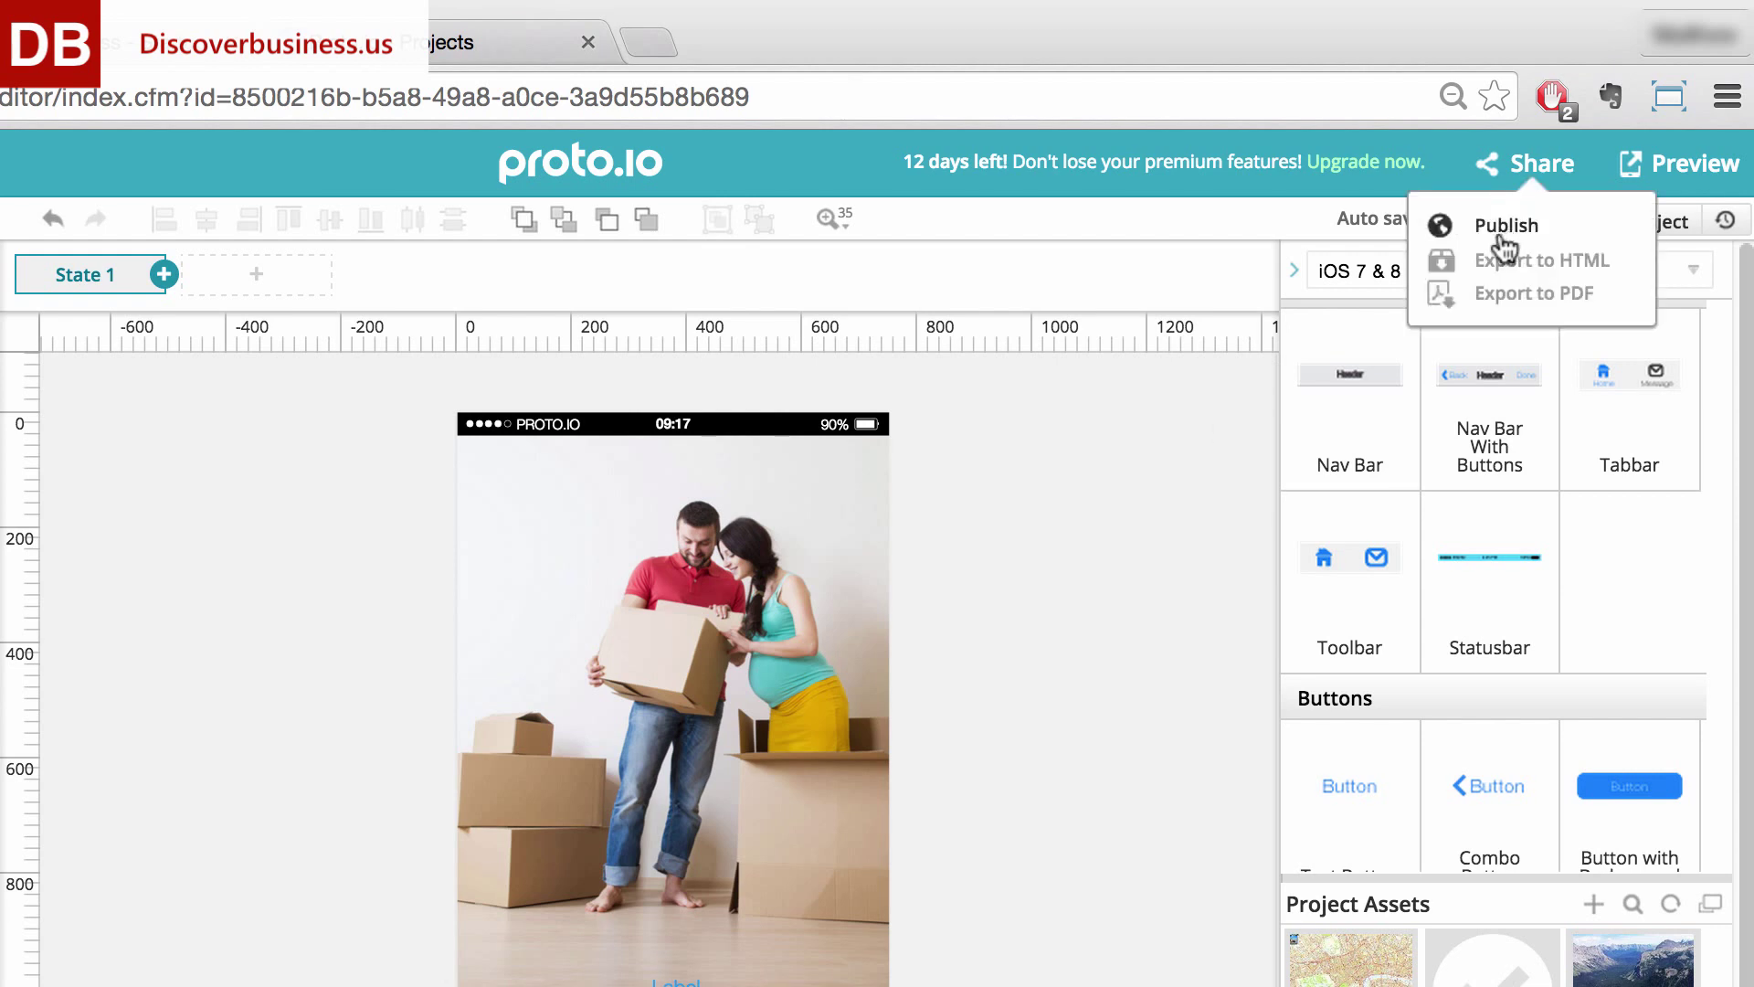
pyautogui.click(1217, 413)
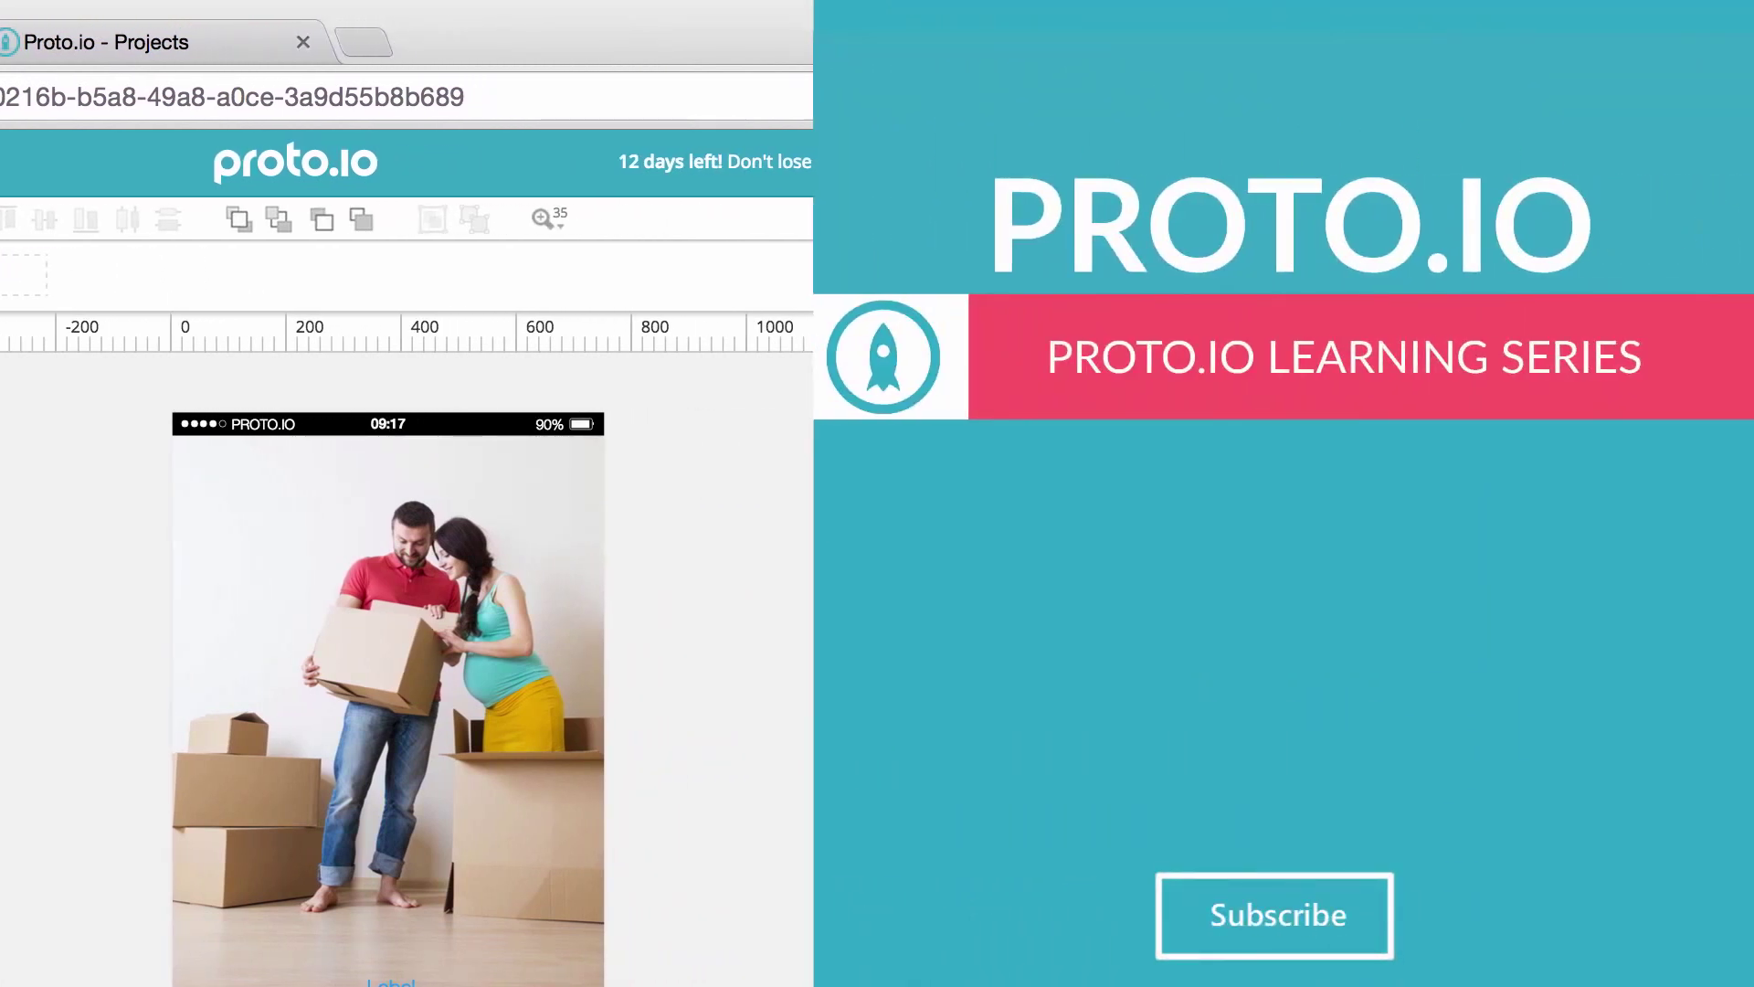